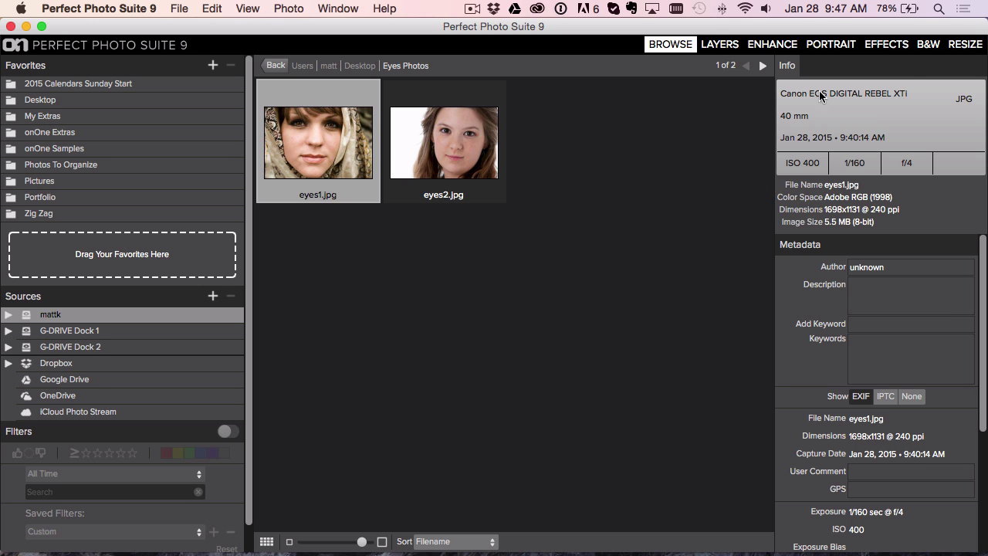
- Open eyes1.jpg in the Effects module as a 16-bit Photoshop copy in sRGB at 300 pixels/inch
click(888, 44)
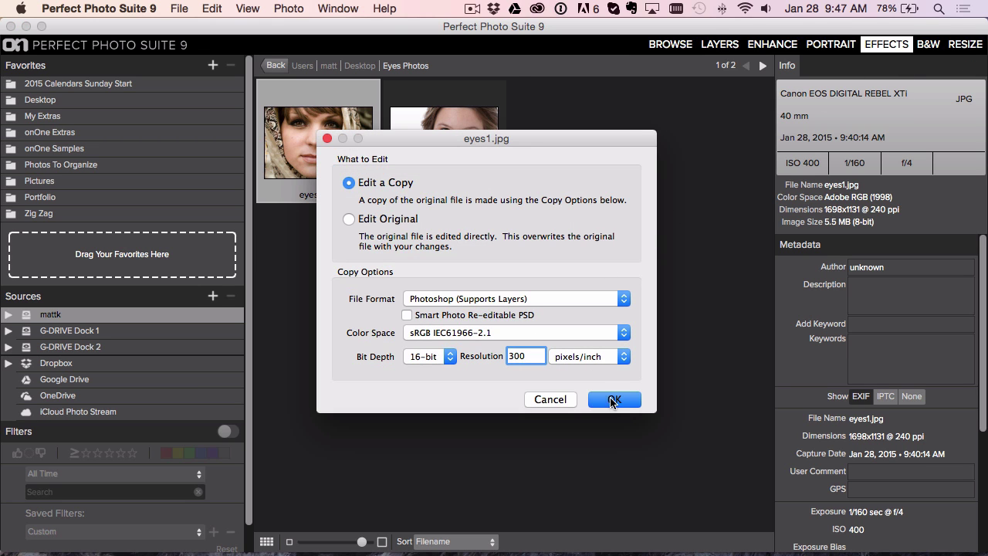
click(613, 399)
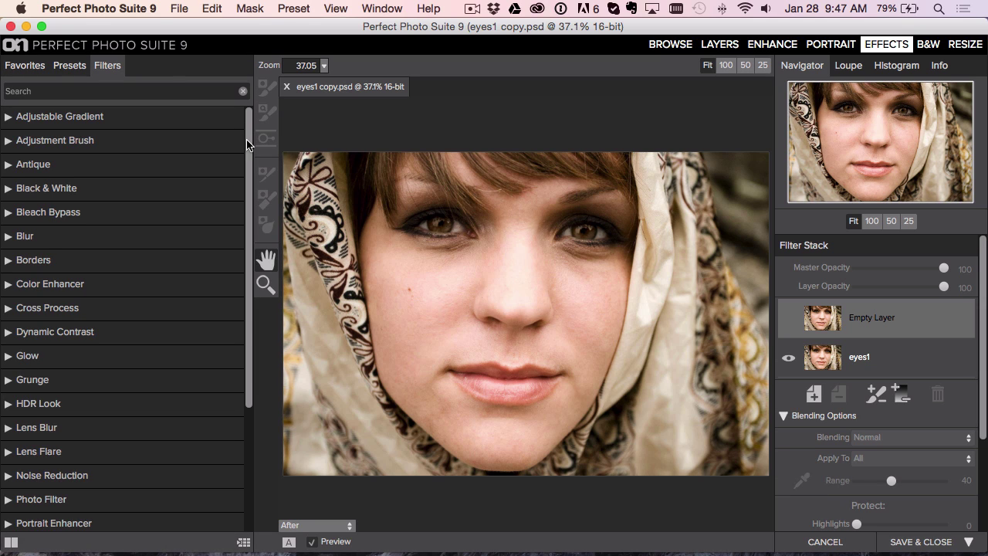
- Look through the filter categories, including the Portrait Enhancer and Sharpening presets
scroll(245, 170, down, 2)
scroll(246, 176, up, 2)
scroll(250, 162, down, 4)
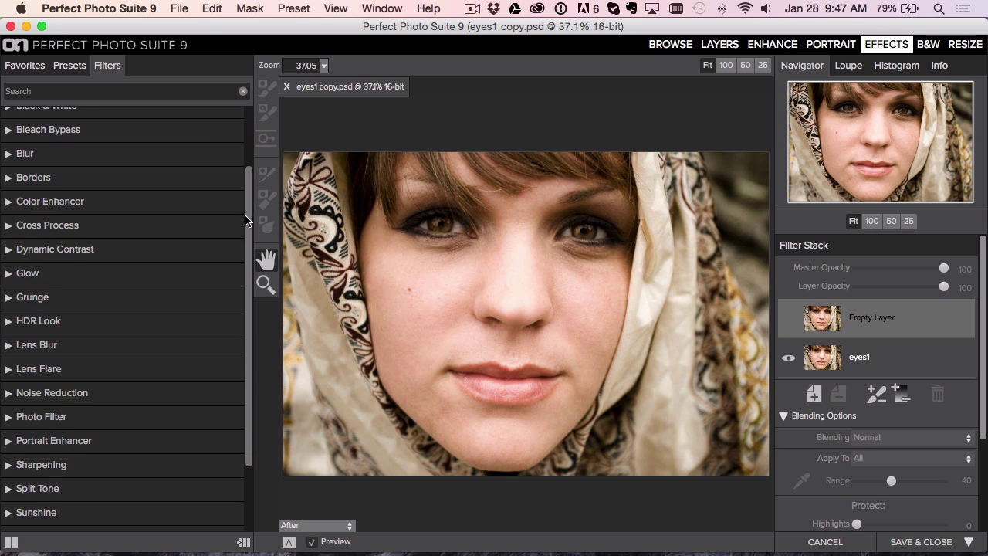
scroll(251, 332, down, 3)
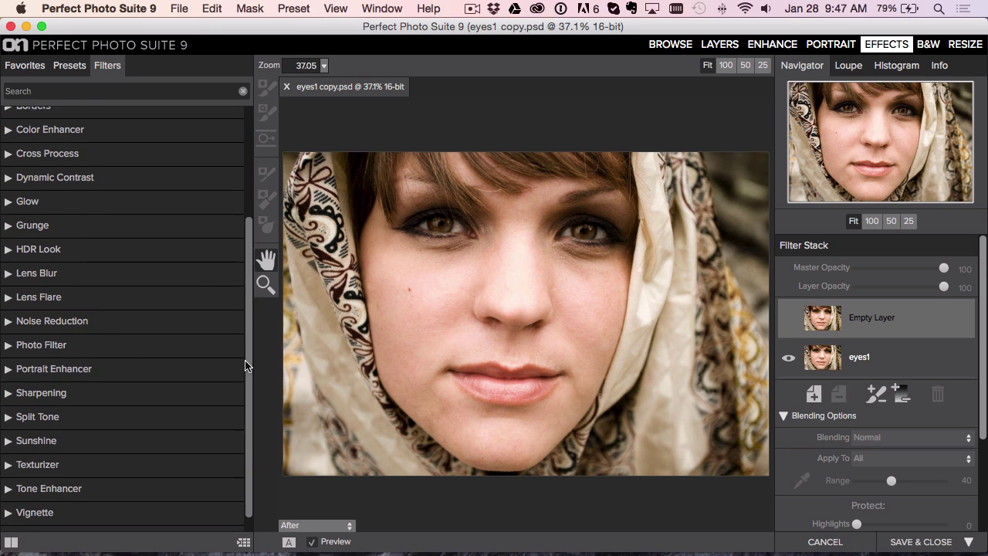
click(27, 368)
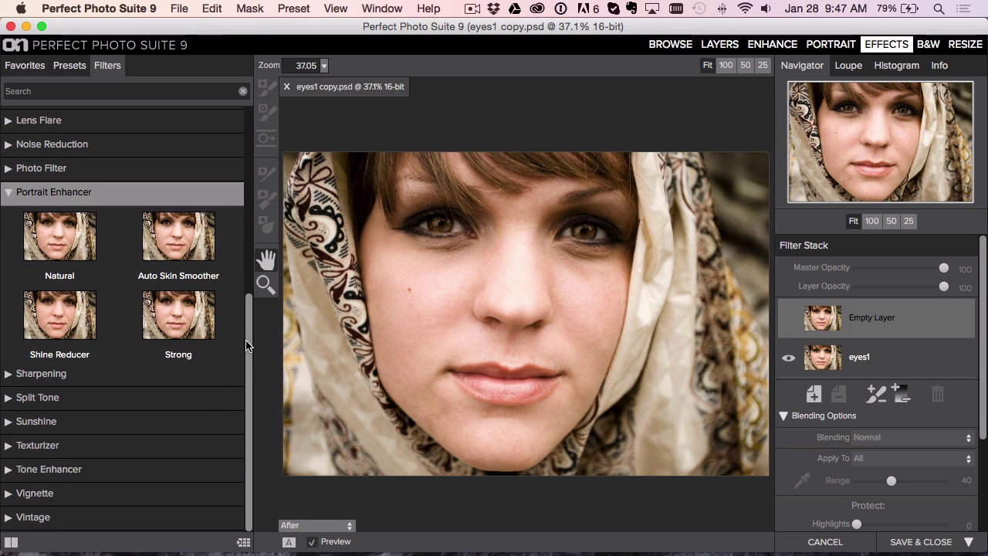
click(42, 373)
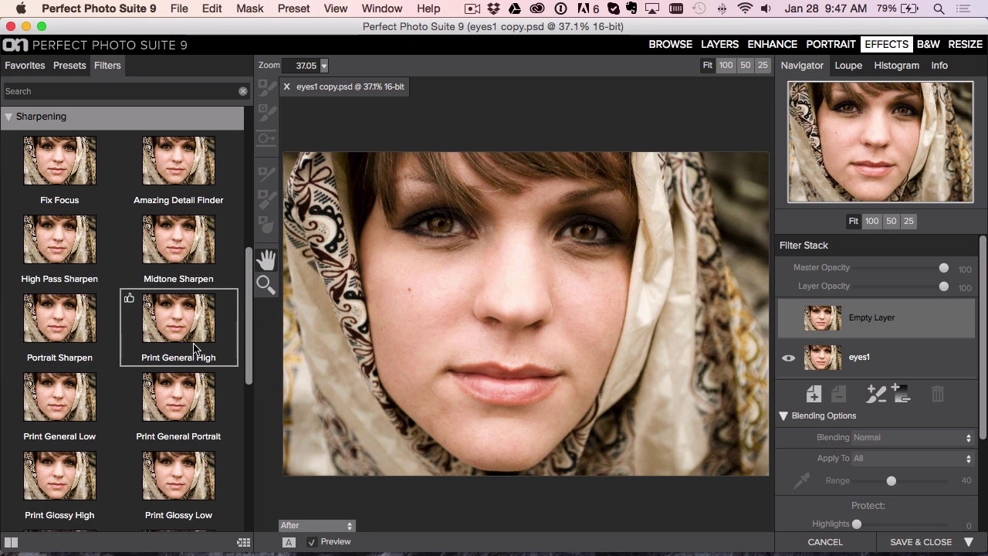
drag(247, 298, 255, 127)
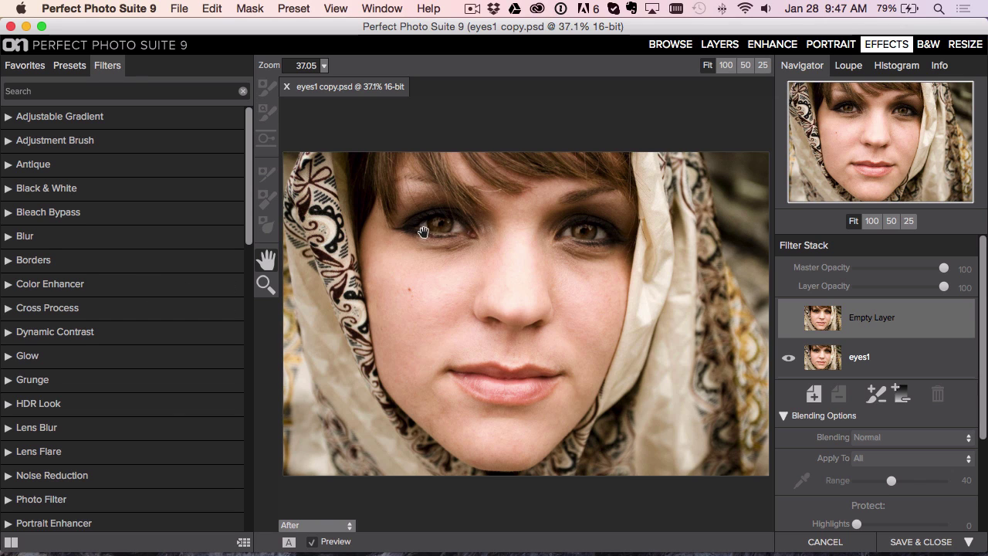
- Add an Adjustment Brush filter with the Magic Eye Fixer preset and set the brush to size 35 and feather 87
click(108, 140)
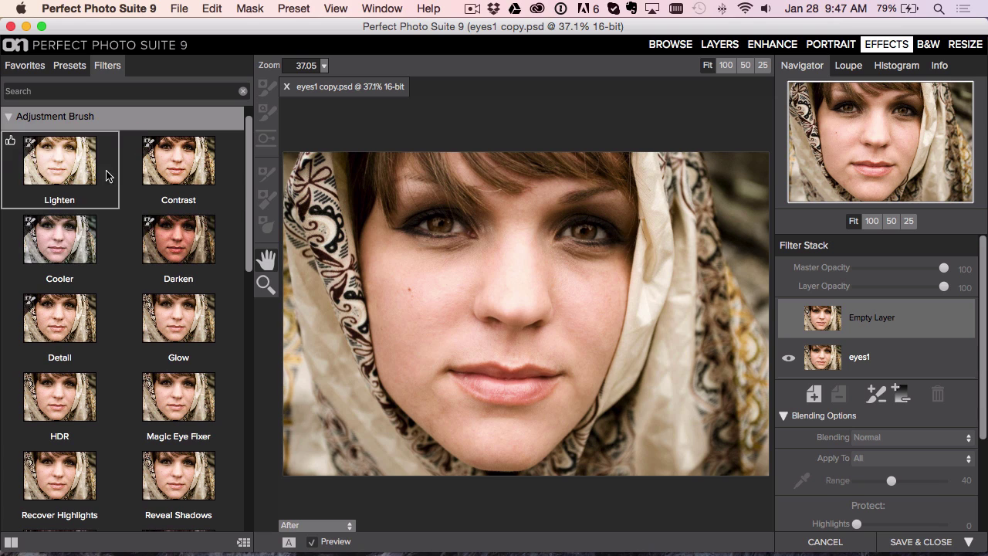
click(176, 402)
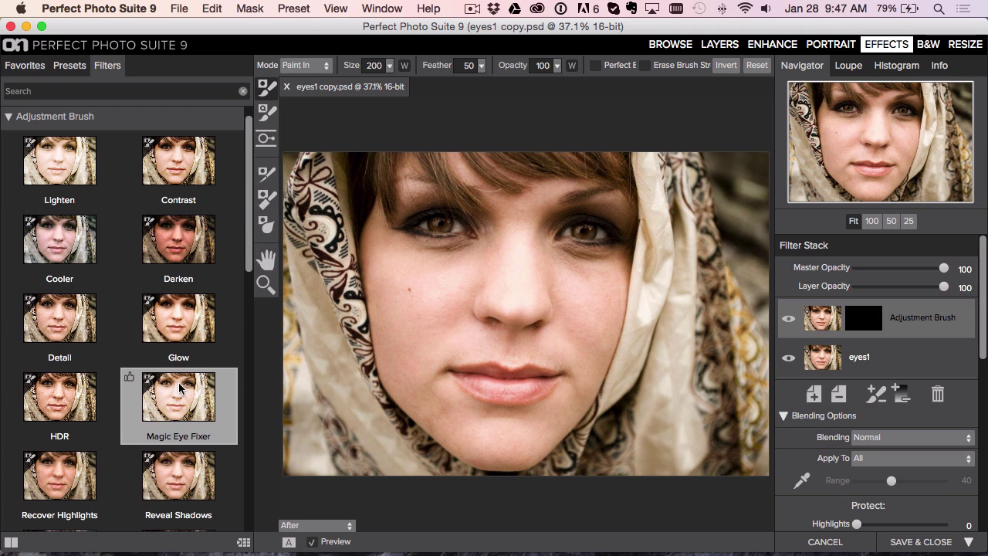
key(super+equal)
key(super+equal)
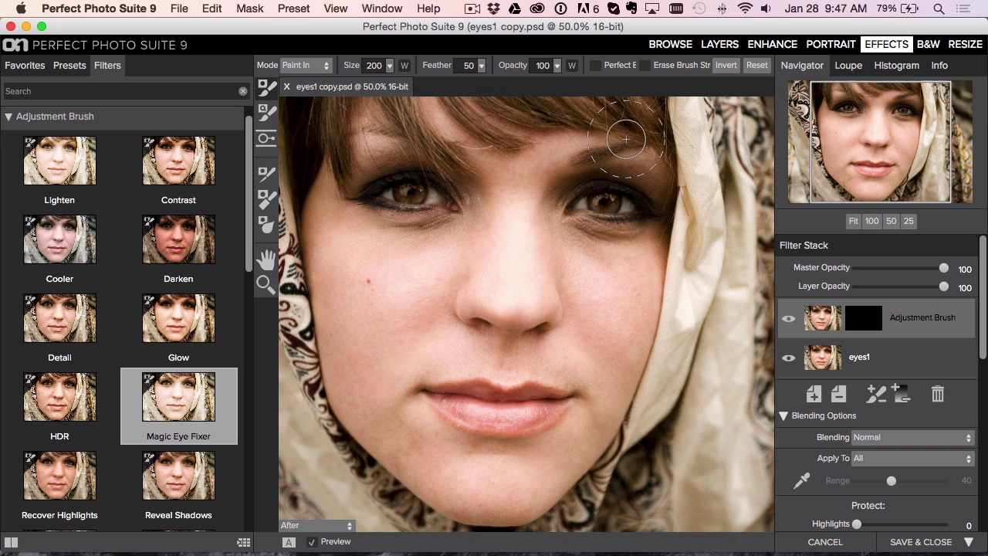
drag(402, 247, 459, 334)
drag(438, 66, 485, 68)
key(bracketleft)
key(bracketleft)
key(bracketleft)
key(bracketleft)
key(bracketleft)
key(bracketleft)
key(bracketleft)
key(bracketleft)
key(bracketleft)
key(bracketleft)
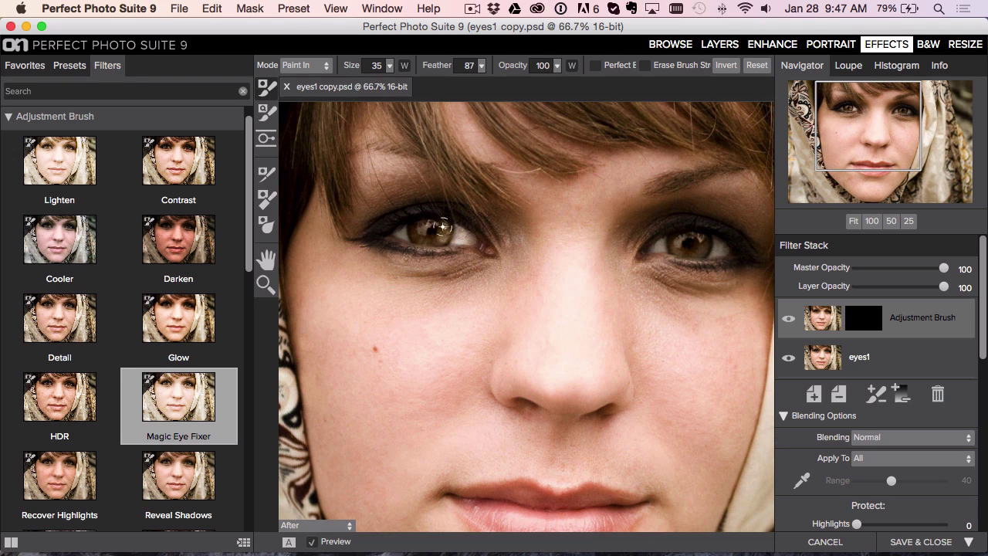
- Paint the Magic Eye Fixer effect over both of the woman's eyes
drag(393, 230, 460, 237)
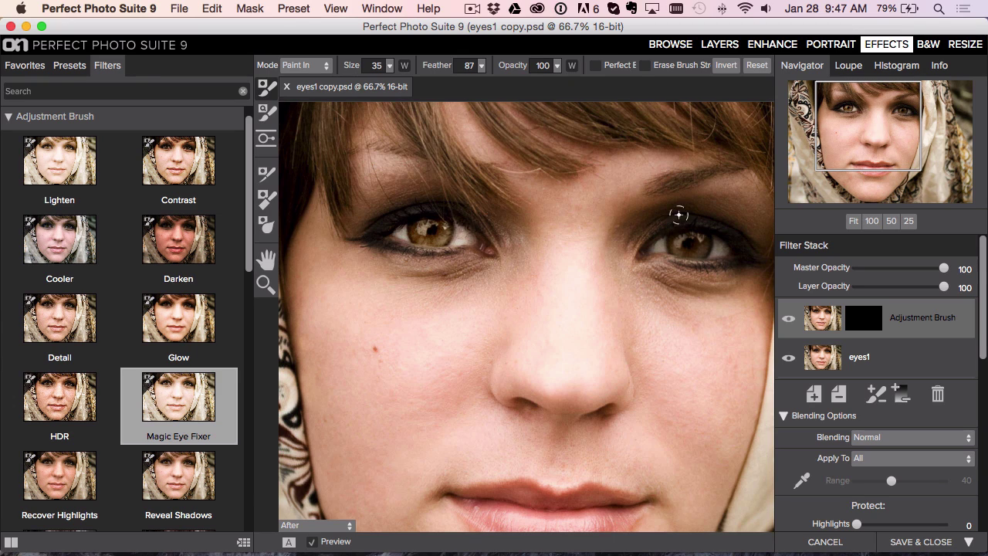
mouse_move(667, 247)
mouse_down()
mouse_move(702, 234)
mouse_move(730, 246)
mouse_move(676, 246)
mouse_up()
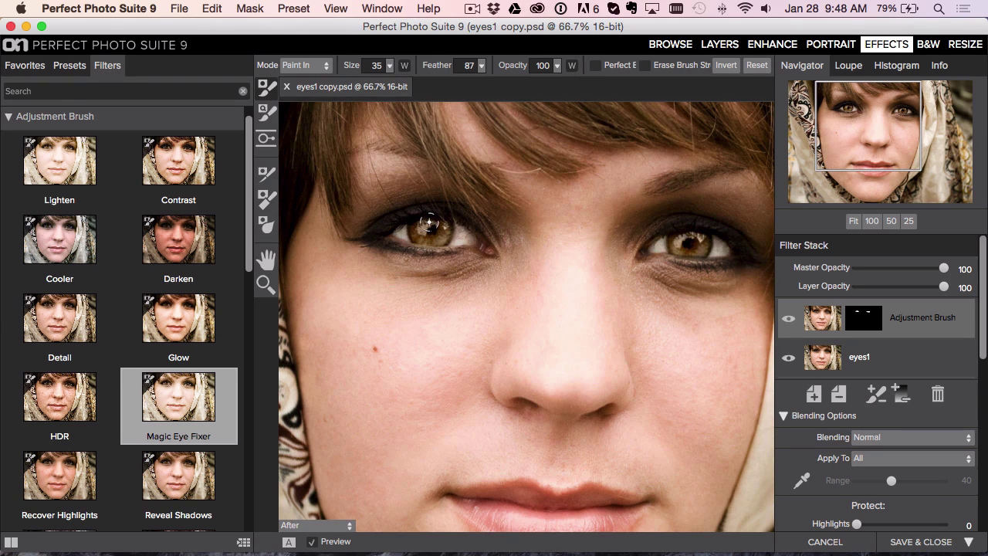
- Set the Adjustment Brush filter's Brightness to 33
drag(640, 280, 613, 227)
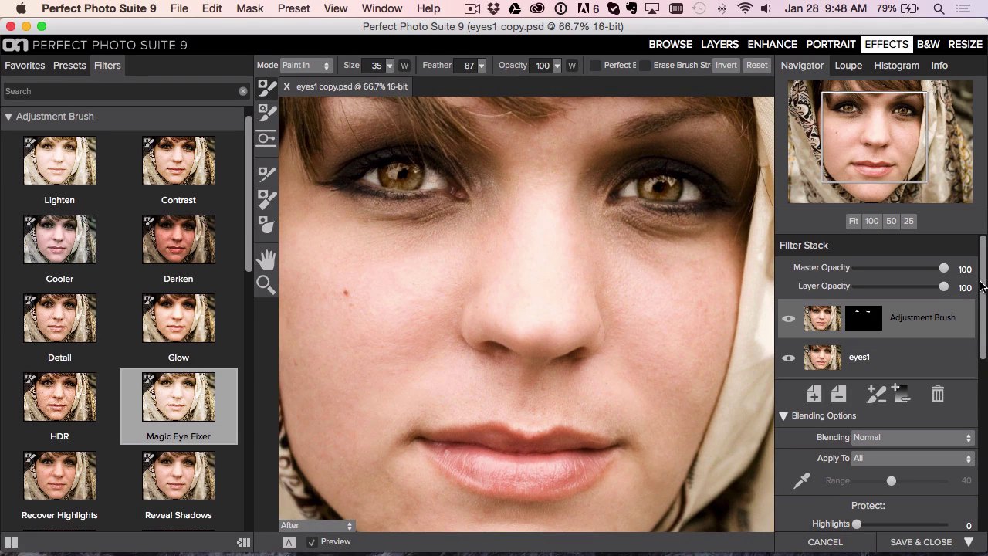
scroll(965, 293, down, 5)
scroll(965, 402, down, 3)
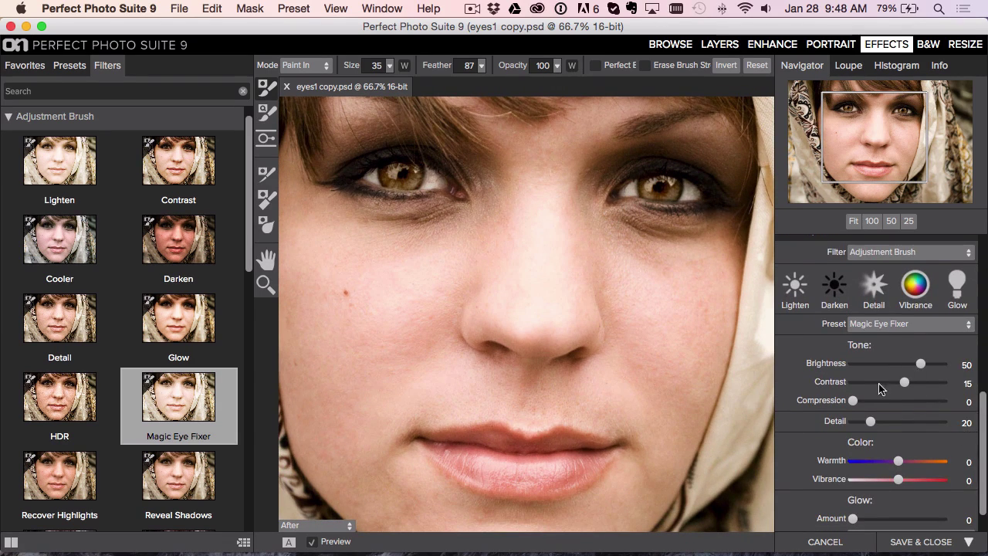
drag(921, 363, 913, 365)
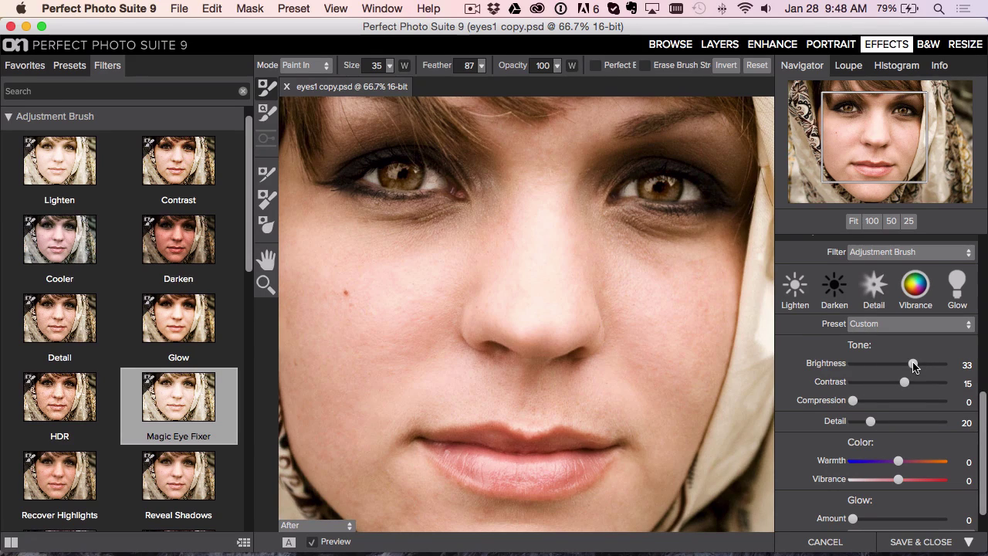
- Compare the eyes with and without the effect by switching the preview off and on
click(311, 542)
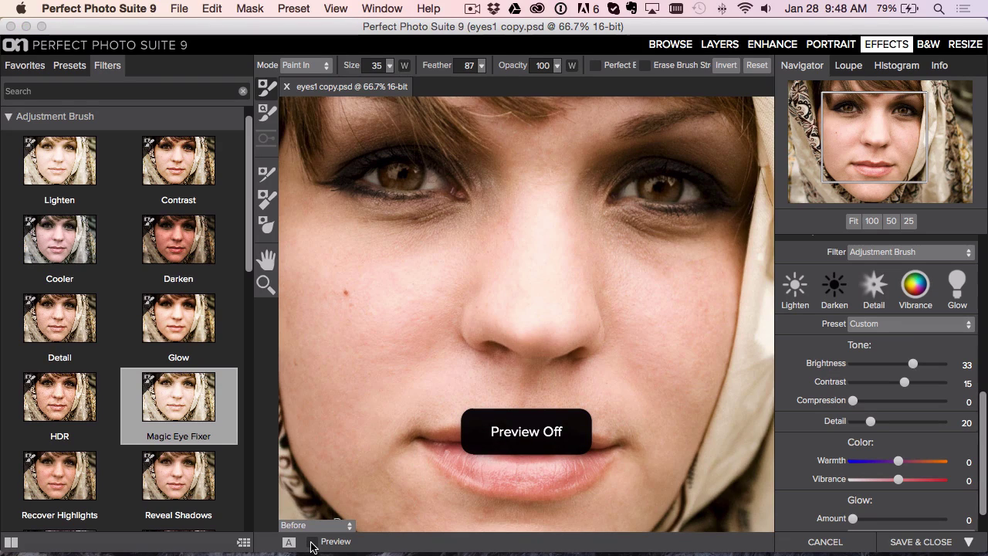
click(312, 542)
click(312, 542)
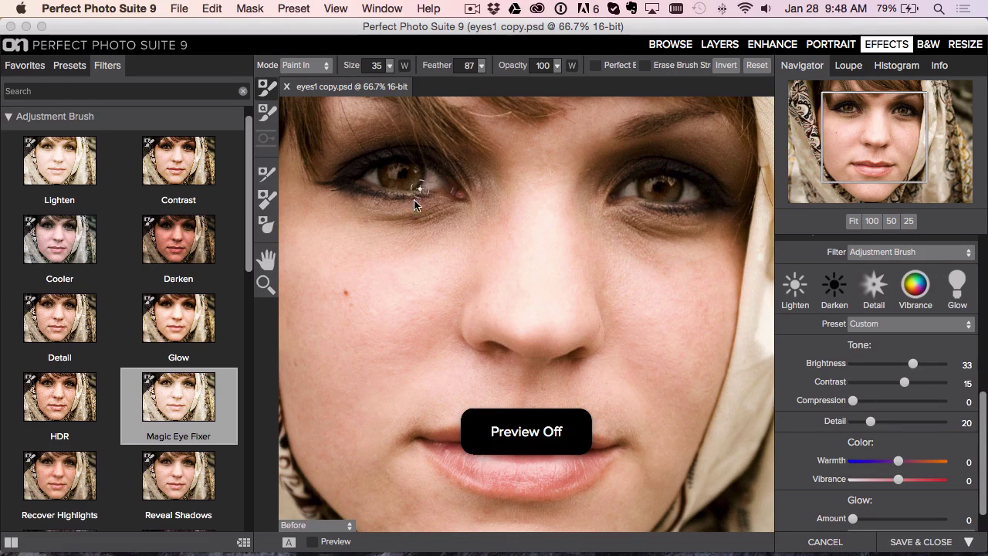
click(312, 542)
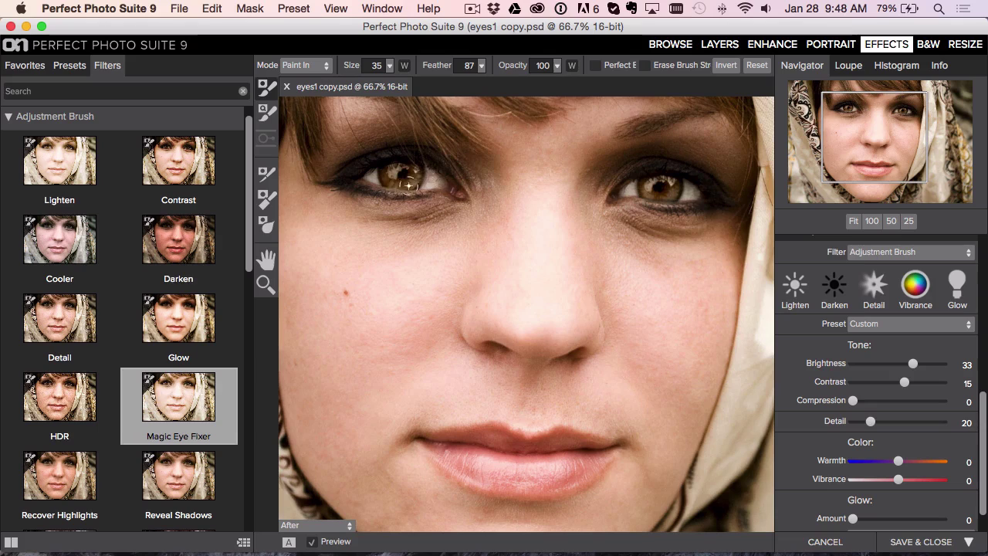
click(312, 542)
click(312, 542)
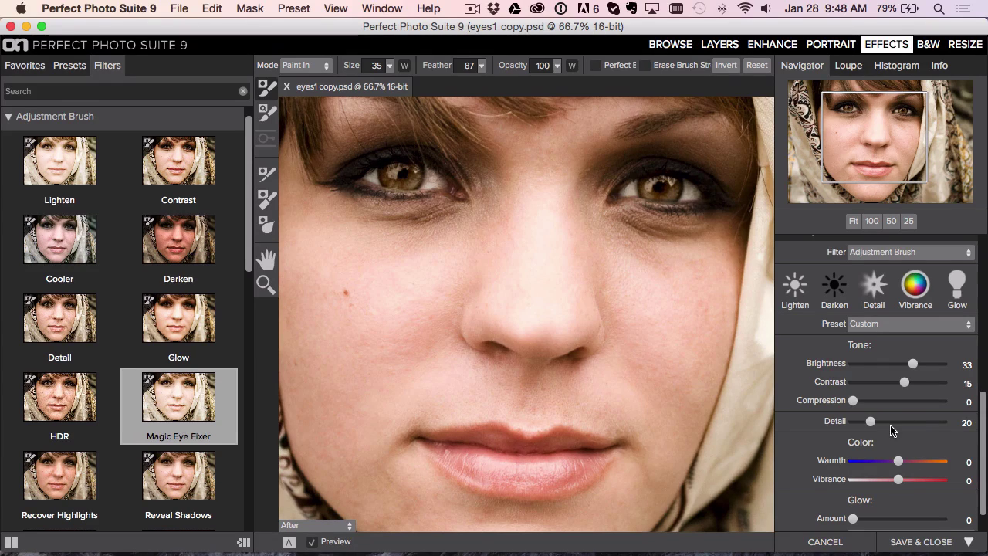
- Set the Adjustment Brush filter's Detail to 68 and compare the eyes before and after
drag(871, 422, 916, 427)
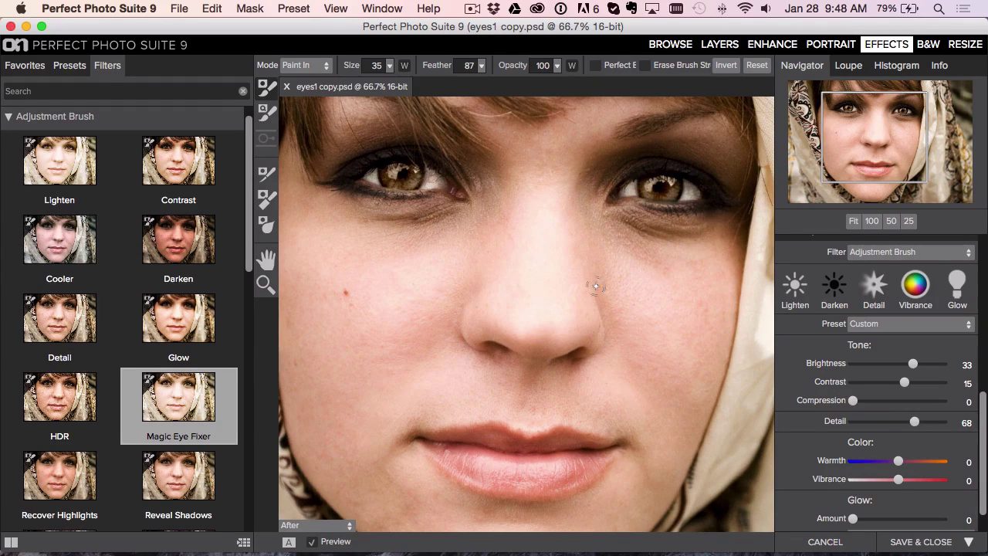
click(314, 543)
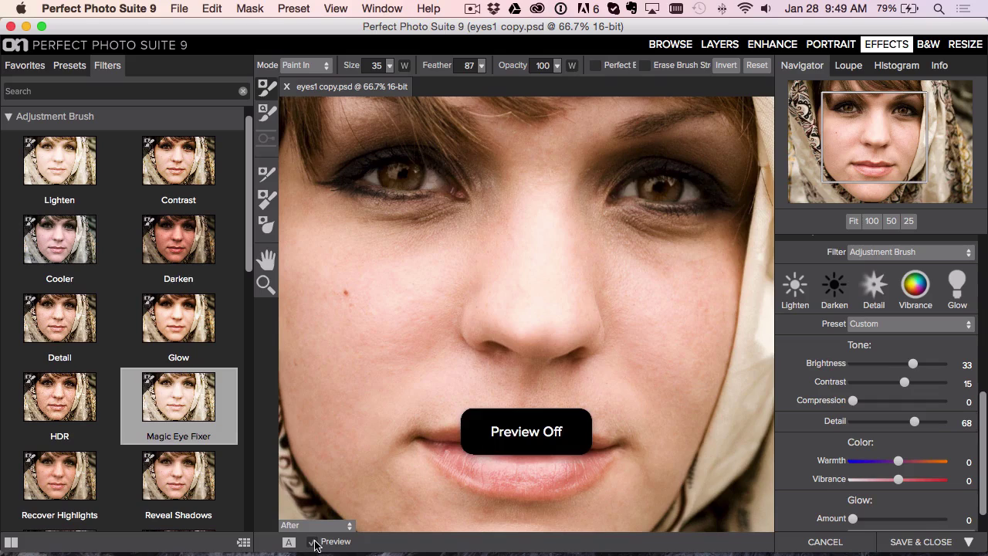
click(313, 543)
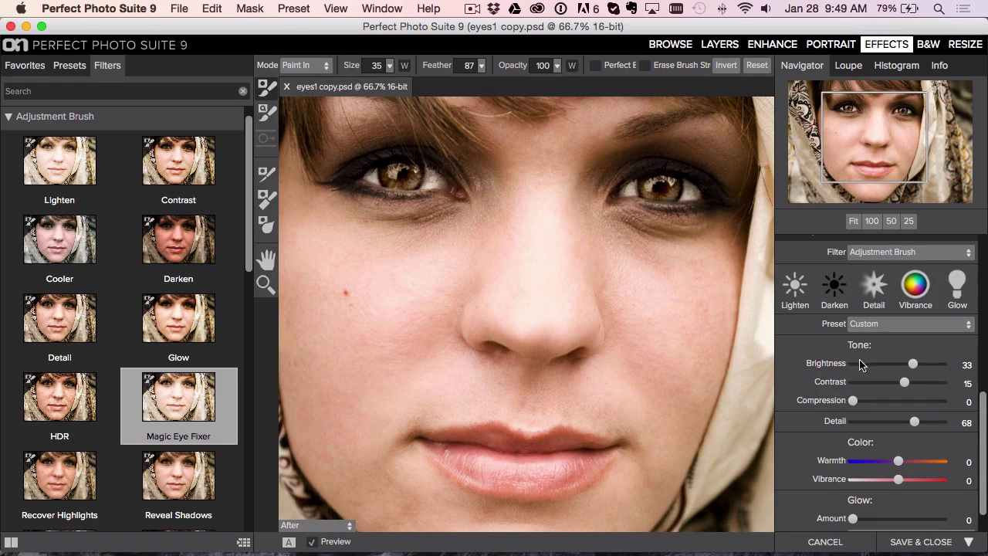
- Set the Adjustment Brush filter's Brightness to 21 and its layer opacity to 88
drag(911, 366, 908, 366)
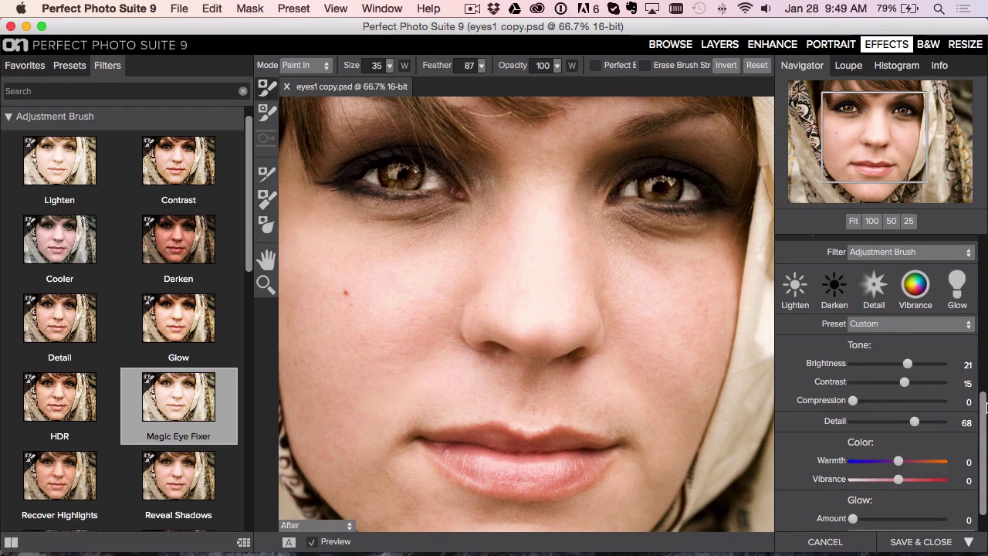
click(979, 304)
scroll(985, 301, up, 3)
mouse_move(943, 285)
mouse_down()
mouse_move(870, 290)
mouse_move(936, 289)
mouse_up()
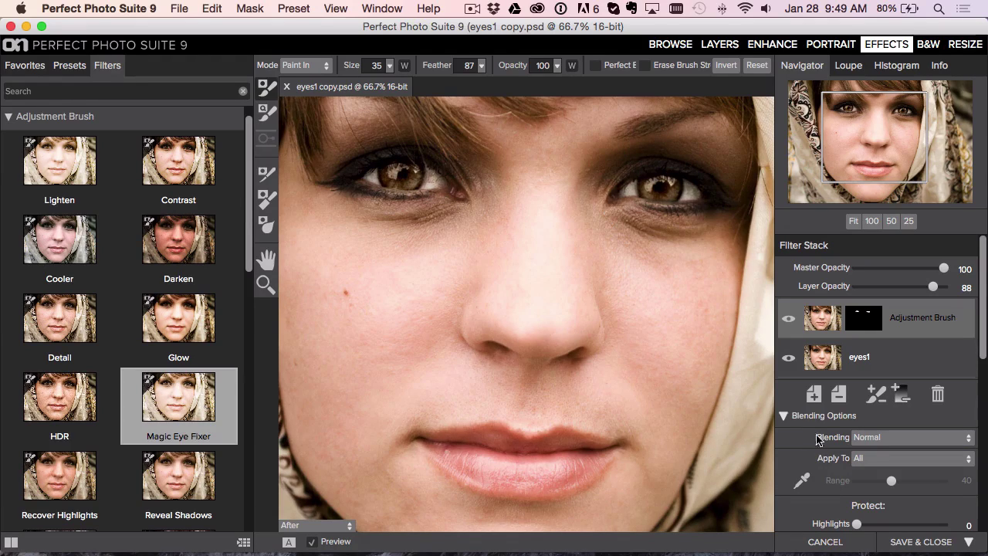
- Compare the whole portrait before and after the eye enhancement
key(super+minus)
key(super+minus)
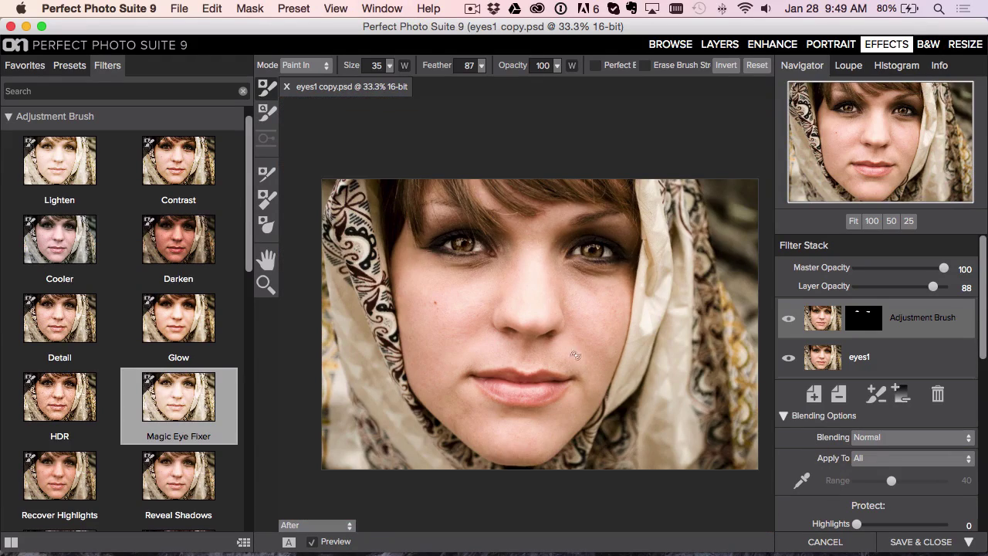
click(312, 542)
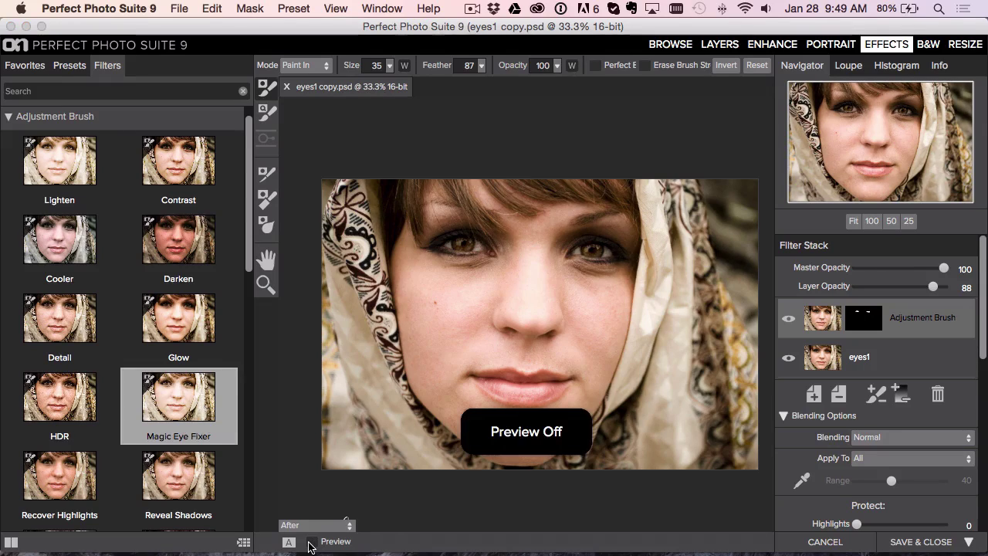
click(312, 542)
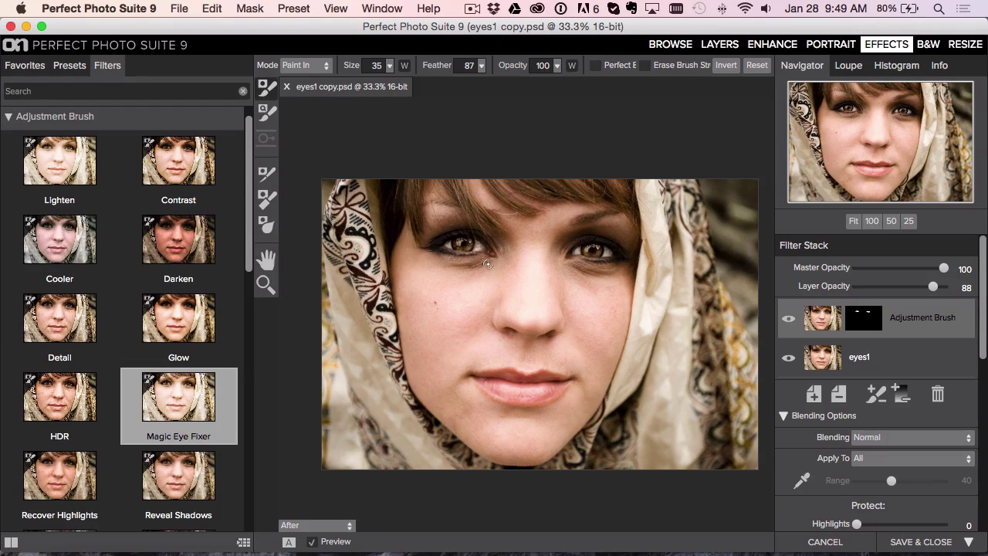
- Cancel the edit of the eyes1 copy and discard its changes
click(834, 544)
click(593, 301)
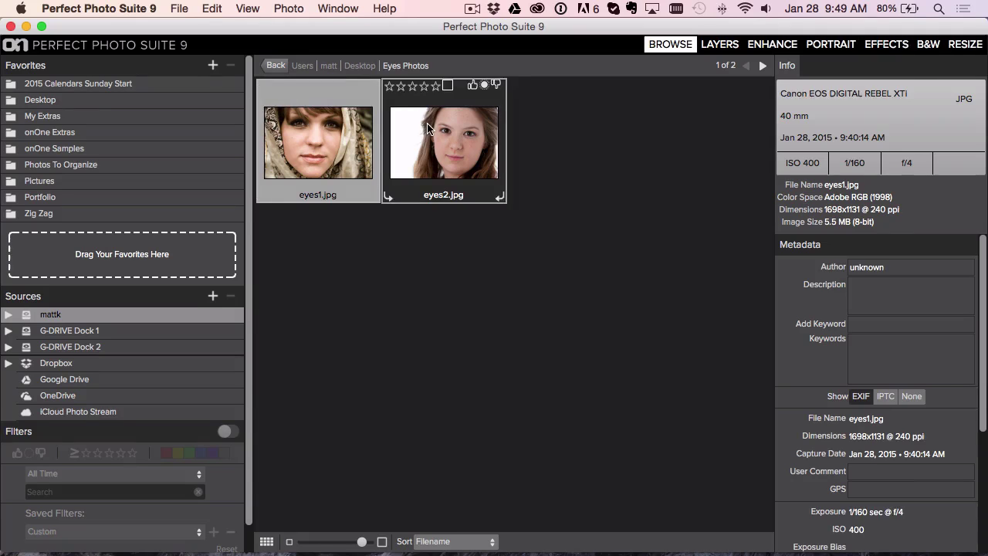
- Open eyes2.jpg in the Effects module as a 16-bit Photoshop copy in sRGB at 300 pixels/inch
click(436, 136)
click(886, 44)
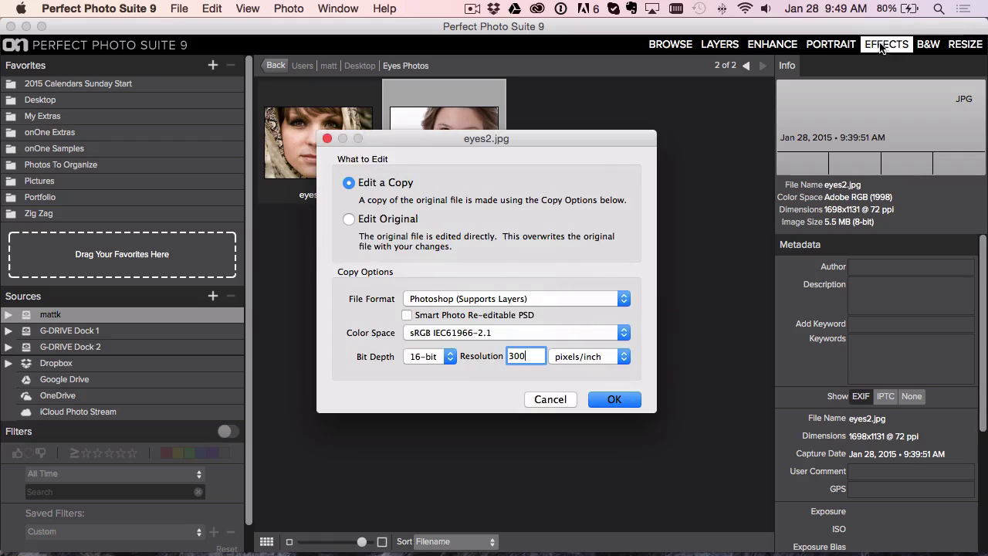
click(615, 399)
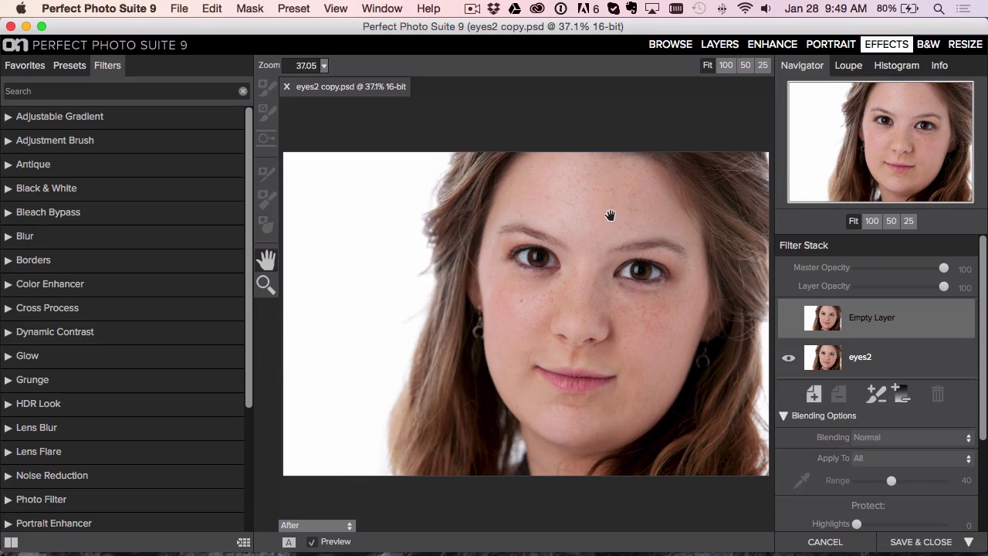
- Add an Adjustment Brush filter with the Magic Eye Fixer preset to the eyes2 copy and set the brush feather to 95
key(super+equal)
key(super+equal)
key(super+equal)
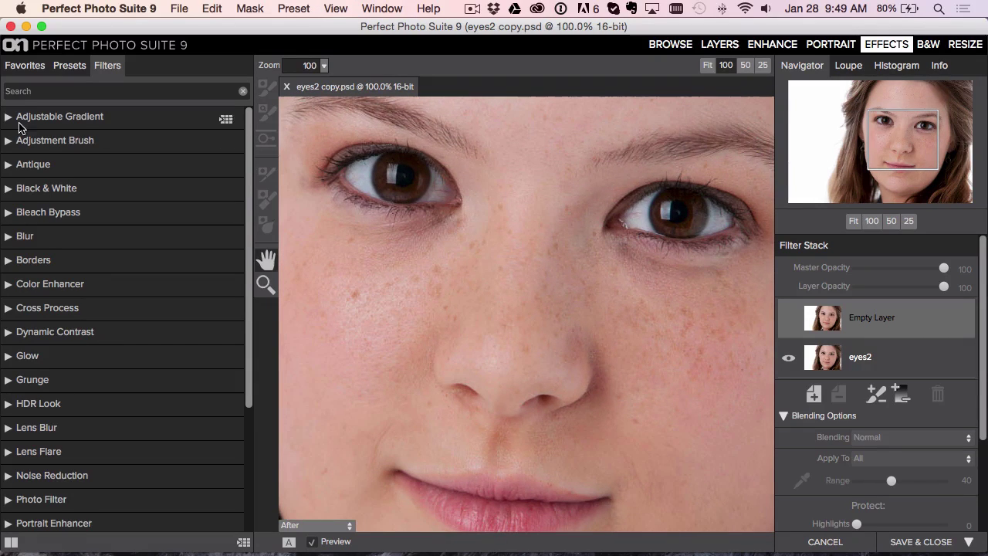
click(48, 140)
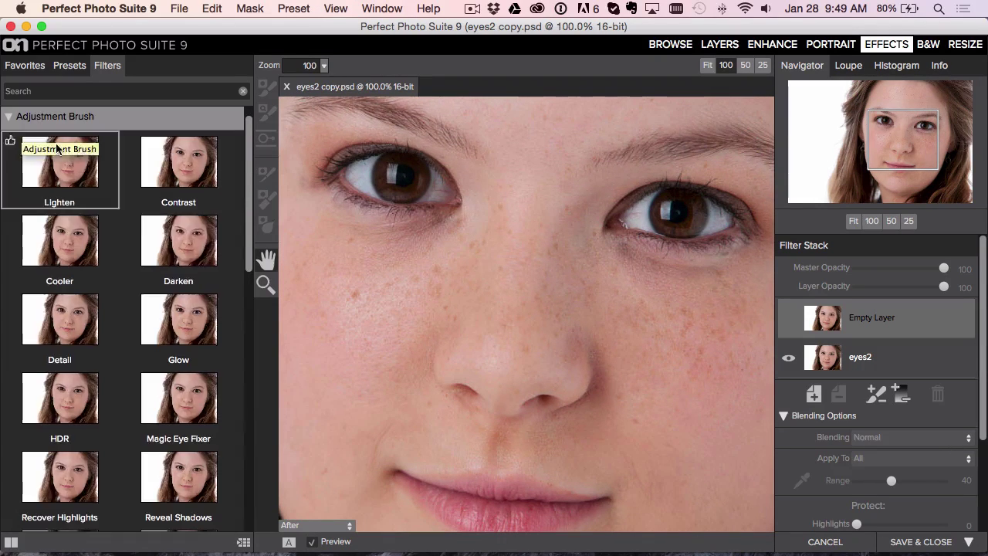
click(179, 398)
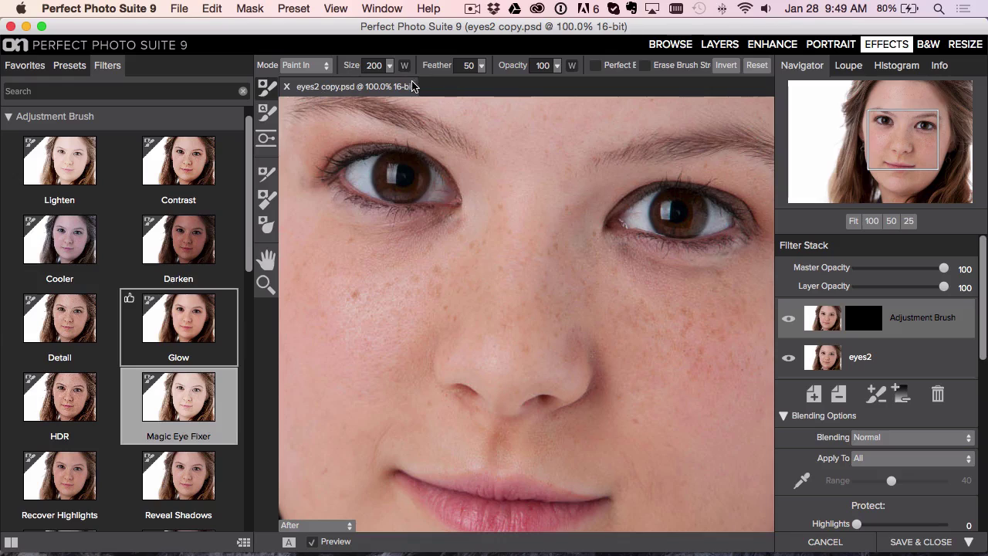
drag(474, 62, 486, 62)
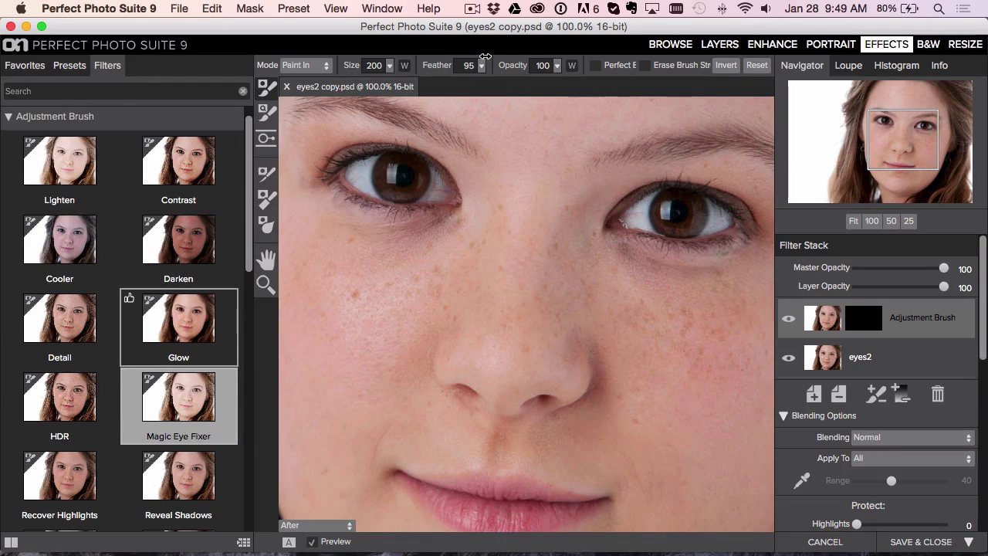
- Reduce the adjustment brush size to 30
key(bracketleft)
key(bracketleft)
key(bracketleft)
key(bracketleft)
key(bracketleft)
key(bracketleft)
key(bracketleft)
key(bracketleft)
key(bracketleft)
- Try painting the adjustment over the irises and whites of both eyes, and reset the Adjustment Brush mask
mouse_move(424, 180)
mouse_down()
mouse_move(433, 178)
mouse_move(421, 169)
mouse_move(397, 167)
mouse_move(354, 177)
mouse_move(397, 188)
mouse_move(366, 193)
mouse_move(429, 193)
mouse_move(425, 187)
mouse_up()
mouse_move(671, 215)
mouse_down()
mouse_move(707, 211)
mouse_move(667, 221)
mouse_move(641, 205)
mouse_move(724, 213)
mouse_move(655, 221)
mouse_move(687, 228)
mouse_up()
drag(985, 296, 912, 418)
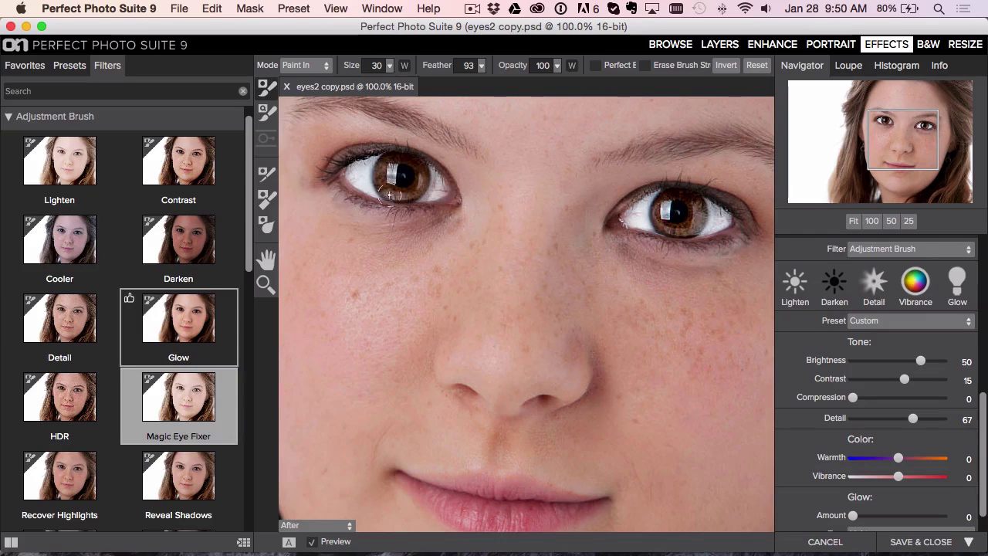
drag(978, 405, 911, 286)
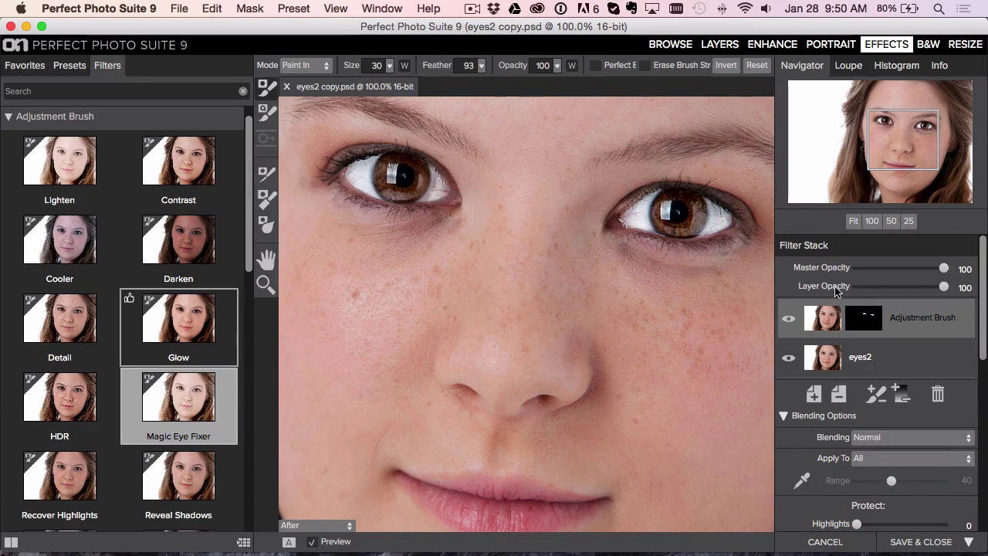
click(249, 8)
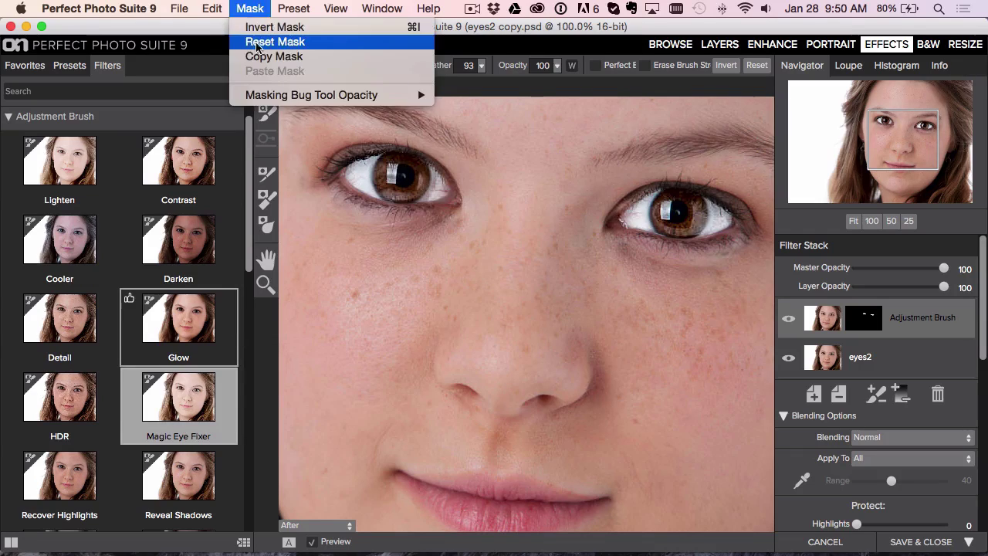
click(262, 43)
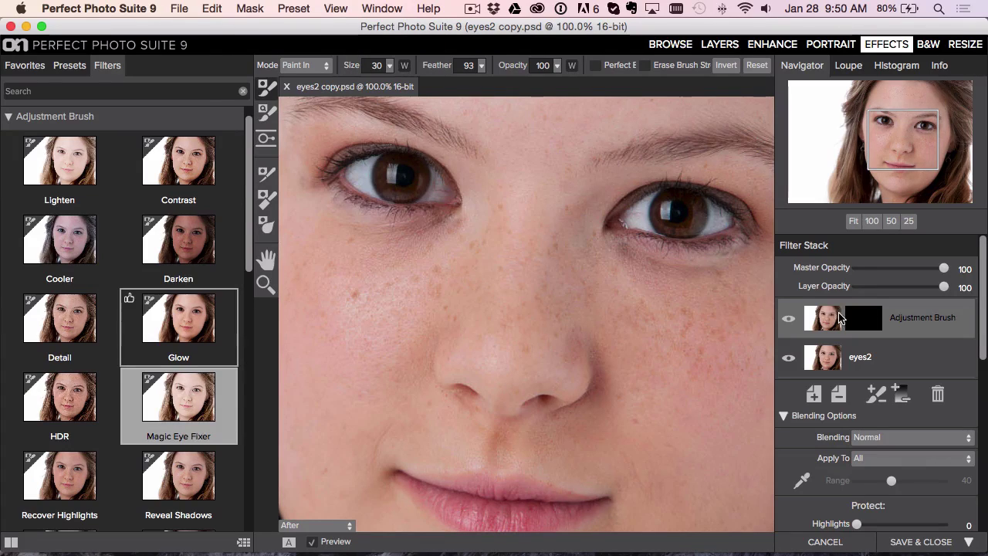
- Paint the Magic Eye Fixer adjustment over only the irises of both eyes
mouse_move(398, 169)
mouse_down()
mouse_move(409, 190)
mouse_move(396, 192)
mouse_move(394, 172)
mouse_move(413, 179)
mouse_move(409, 198)
mouse_move(391, 198)
mouse_move(383, 182)
mouse_move(409, 175)
mouse_up()
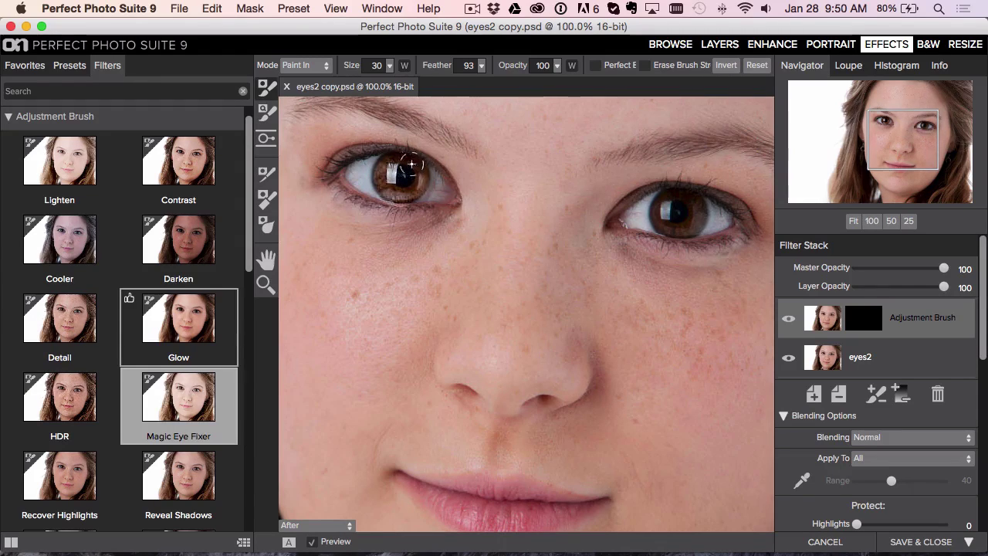
mouse_move(670, 222)
mouse_down()
mouse_move(695, 210)
mouse_move(667, 222)
mouse_move(674, 209)
mouse_move(675, 223)
mouse_move(697, 221)
mouse_move(669, 216)
mouse_up()
- Set the Adjustment Brush filter's brightness to 54 and its detail to 50
drag(972, 286, 975, 459)
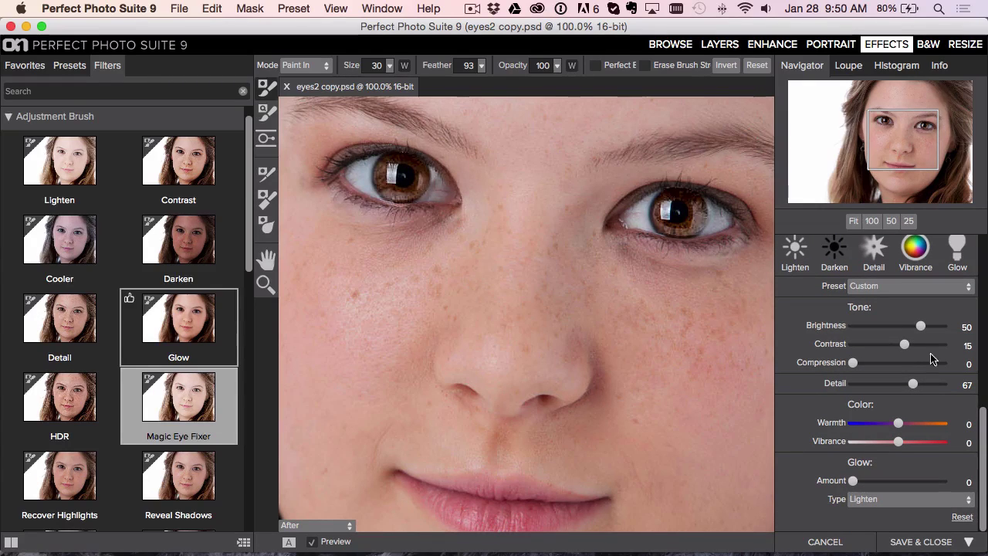
drag(921, 329, 924, 327)
drag(913, 384, 849, 393)
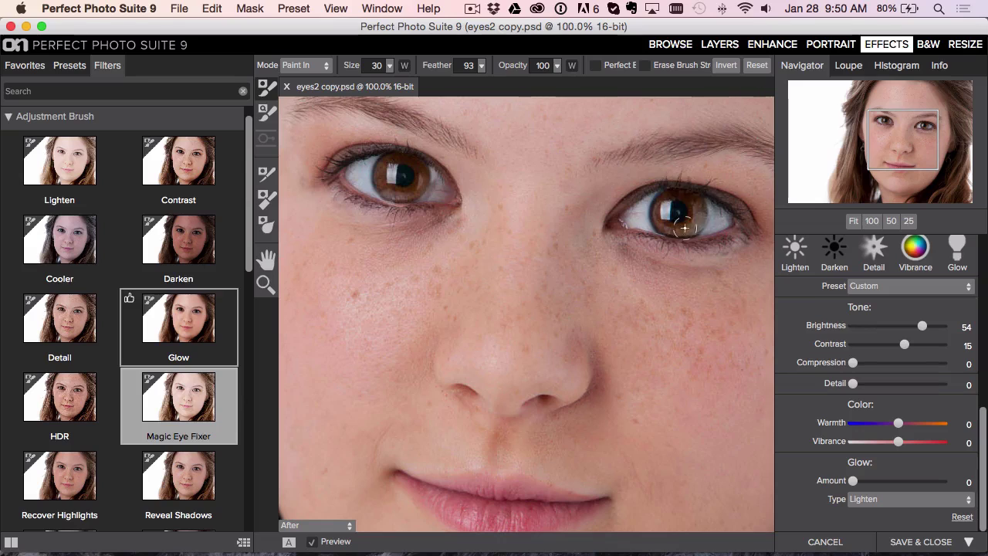
drag(853, 384, 896, 385)
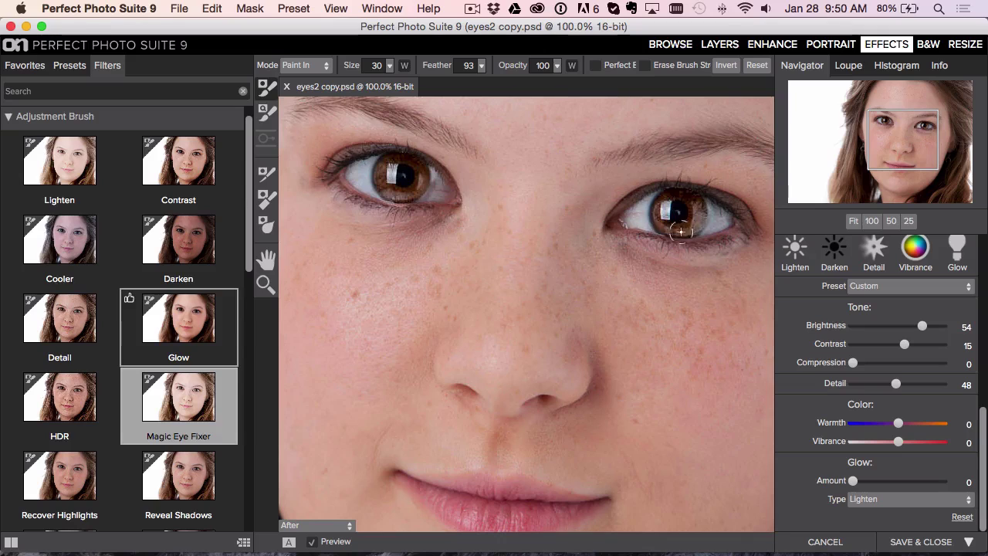
mouse_move(895, 384)
mouse_down()
mouse_move(848, 389)
mouse_move(898, 384)
mouse_up()
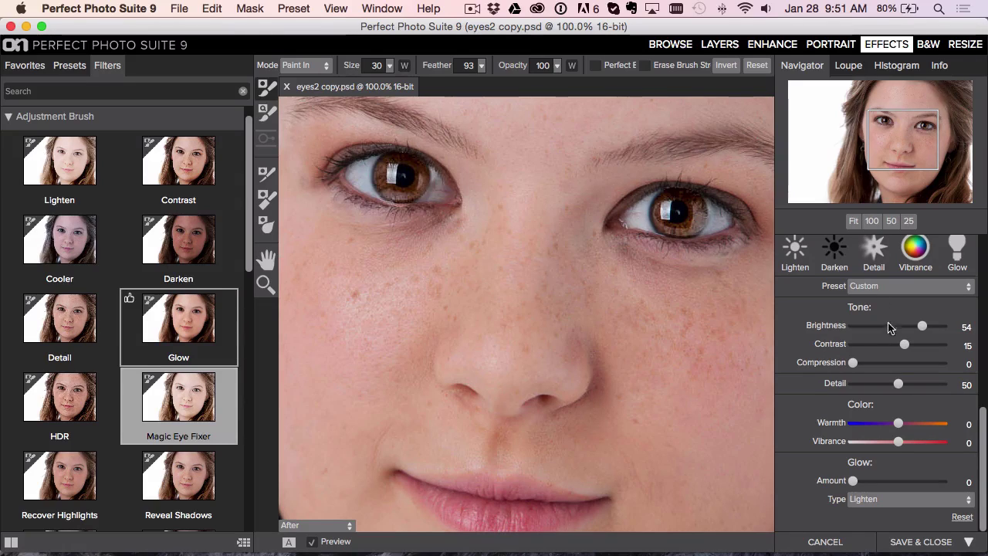
- Fine-tune the iris adjustment to a brightness of 64 and a warmth of 4
drag(923, 329, 928, 330)
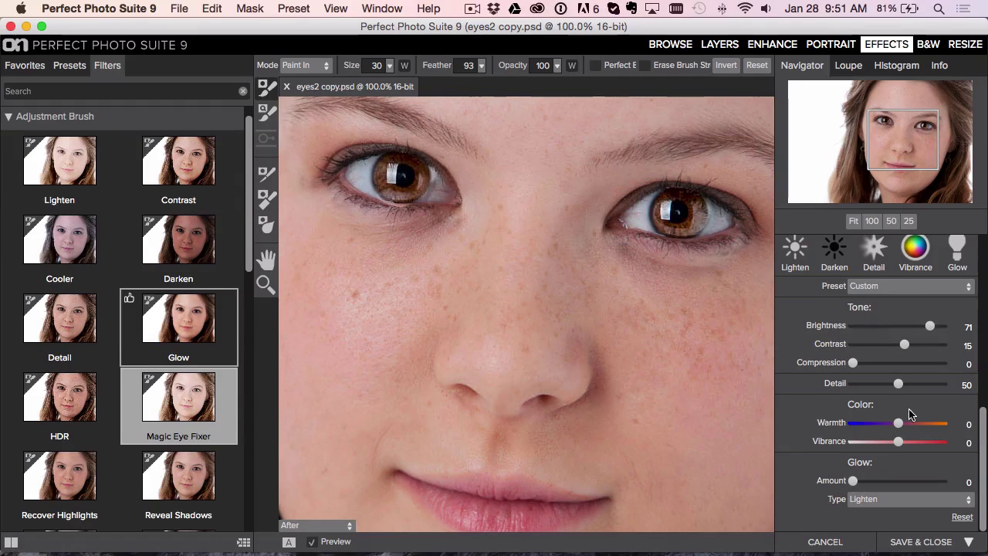
drag(898, 423, 902, 427)
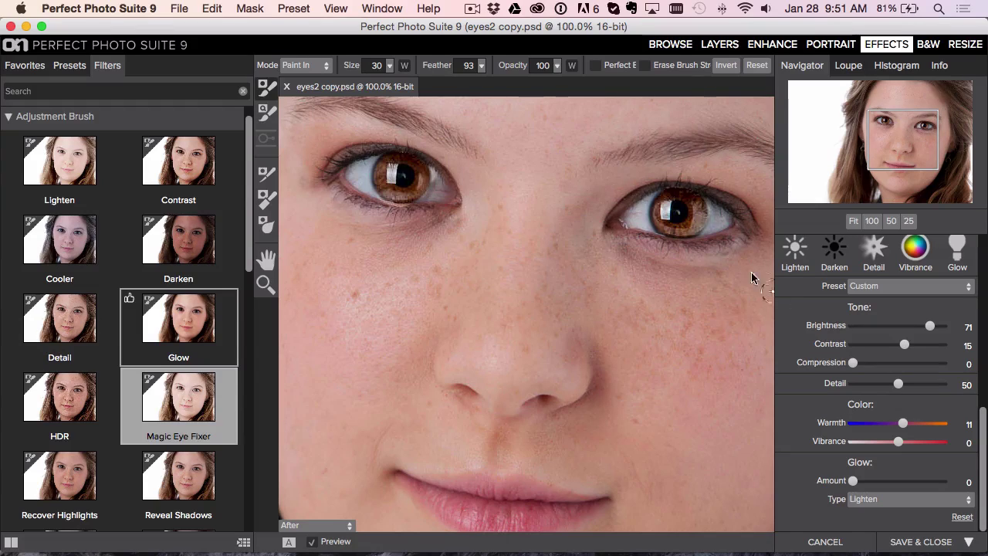
drag(903, 424, 900, 424)
drag(929, 320, 929, 329)
- Compare the portrait with and without the eye adjustment at 50% zoom
key(super+minus)
key(super+minus)
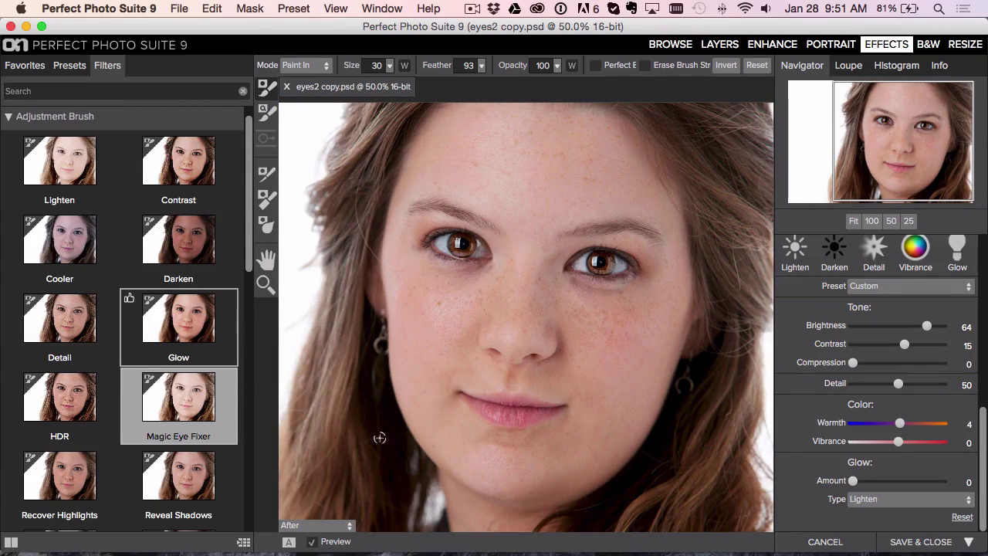
click(313, 545)
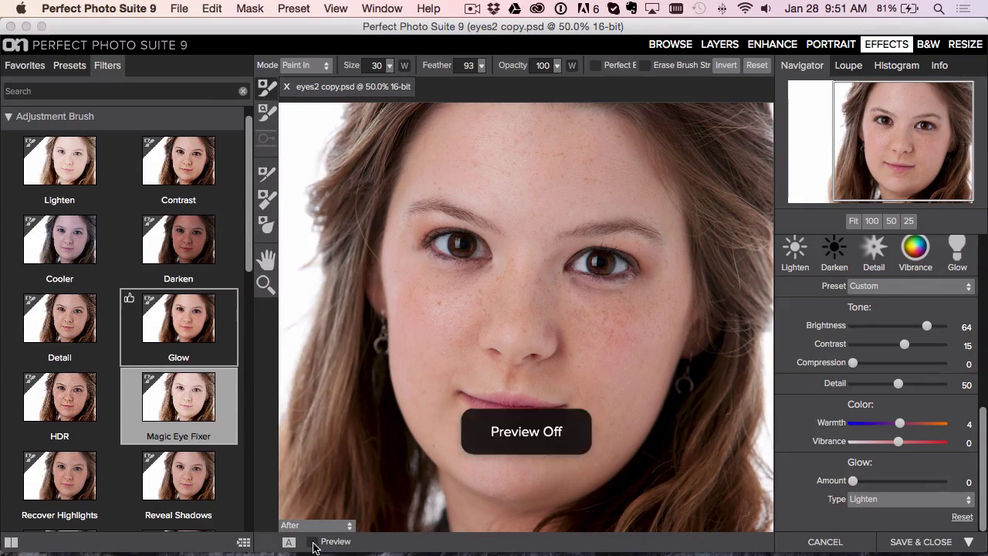
click(314, 545)
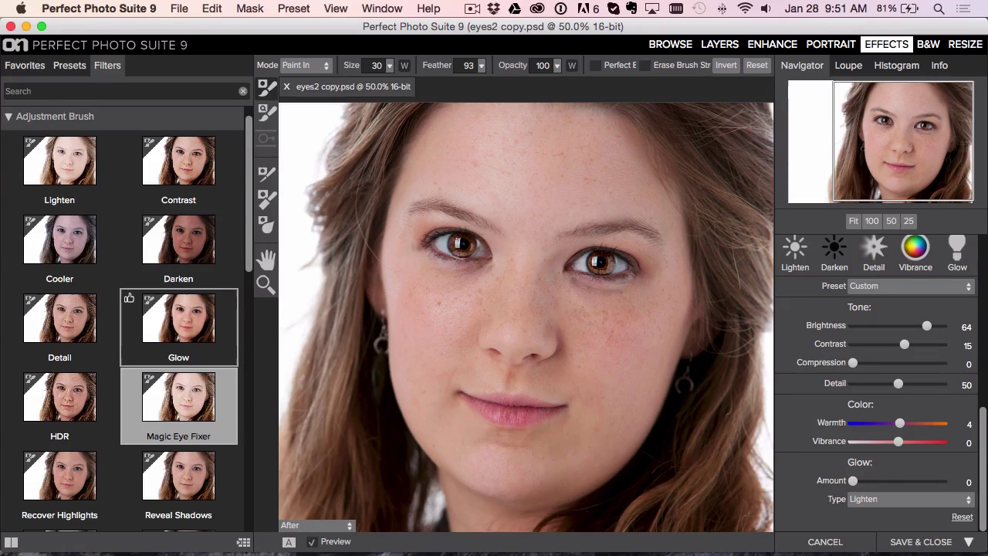
- Lower the Adjustment Brush layer's opacity to 84 and compare the portrait with and without the effect
drag(982, 417, 983, 247)
drag(943, 287, 931, 288)
click(314, 544)
click(313, 545)
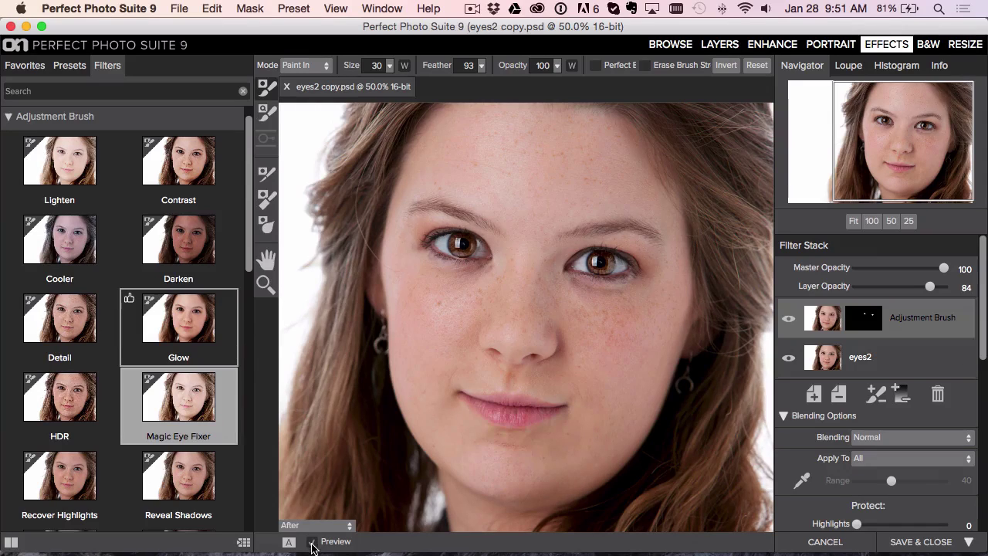